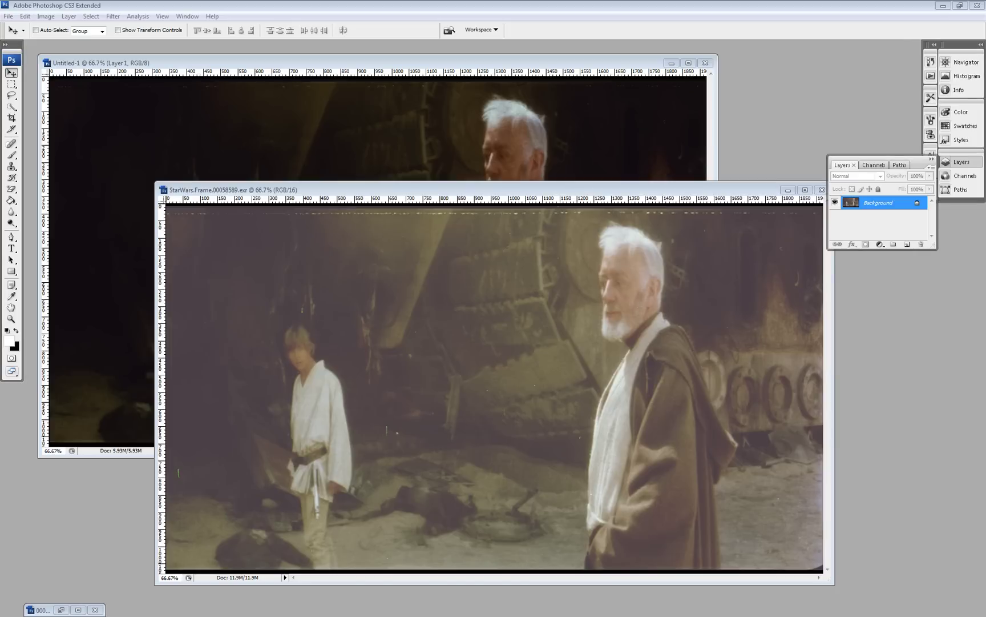
Switch between the StarWars frame and Untitled-1 windows, then select the entire StarWars frame.
{"action": "left_click", "coordinate": [596, 187]}
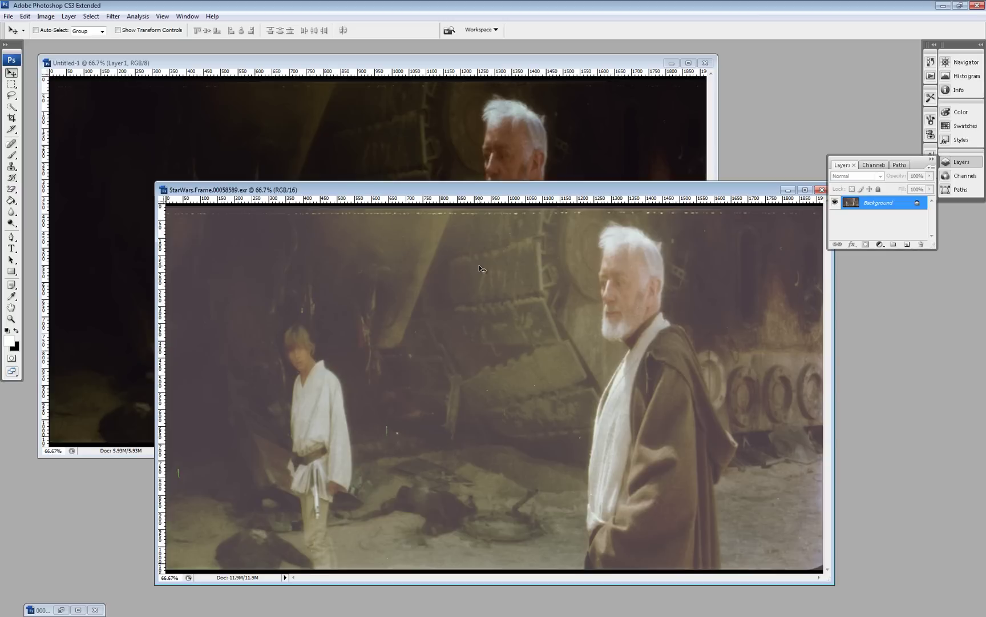
{"action": "left_click", "coordinate": [484, 82]}
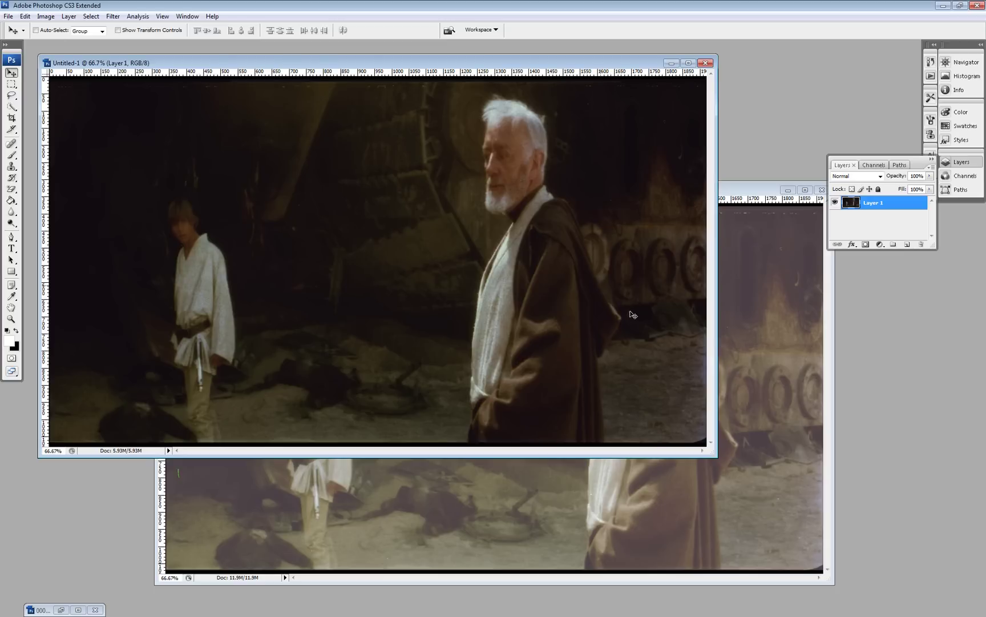
{"action": "left_click", "coordinate": [729, 190]}
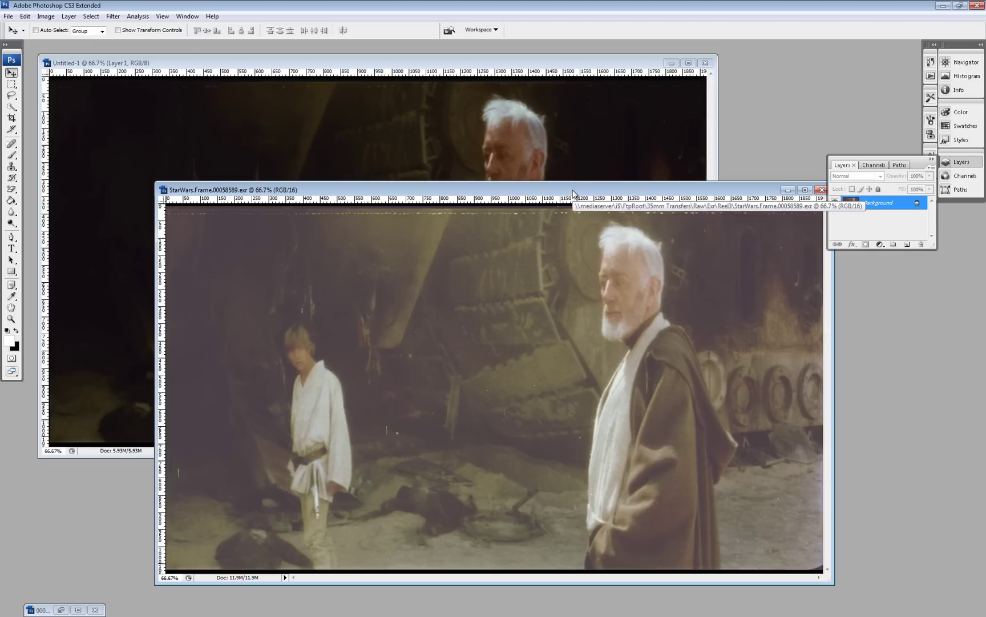
{"action": "key", "text": "ctrl+a"}
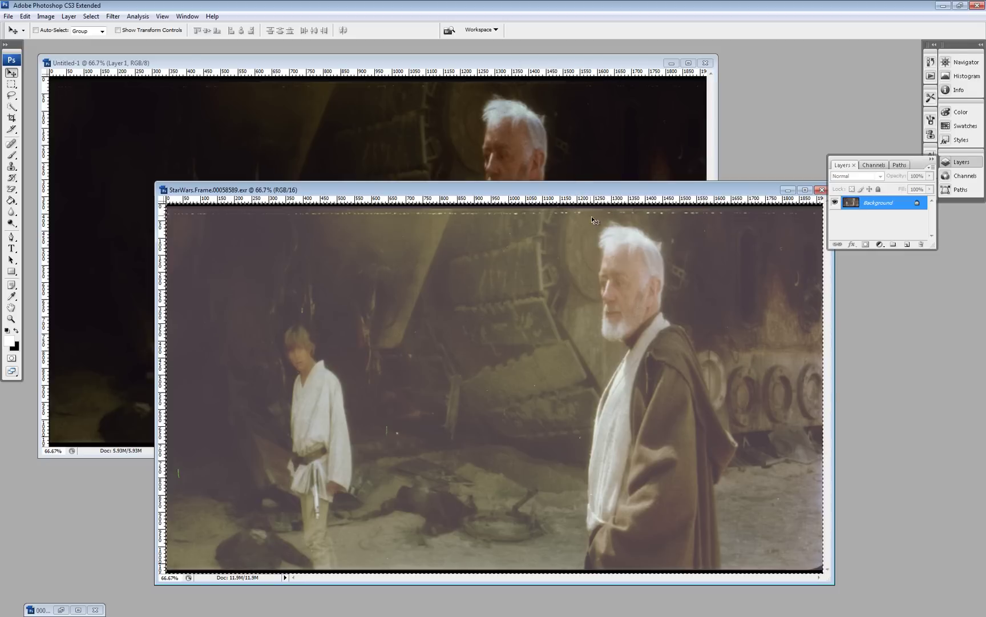
{"action": "left_click_drag", "start_coordinate": [482, 209], "coordinate": [510, 114]}
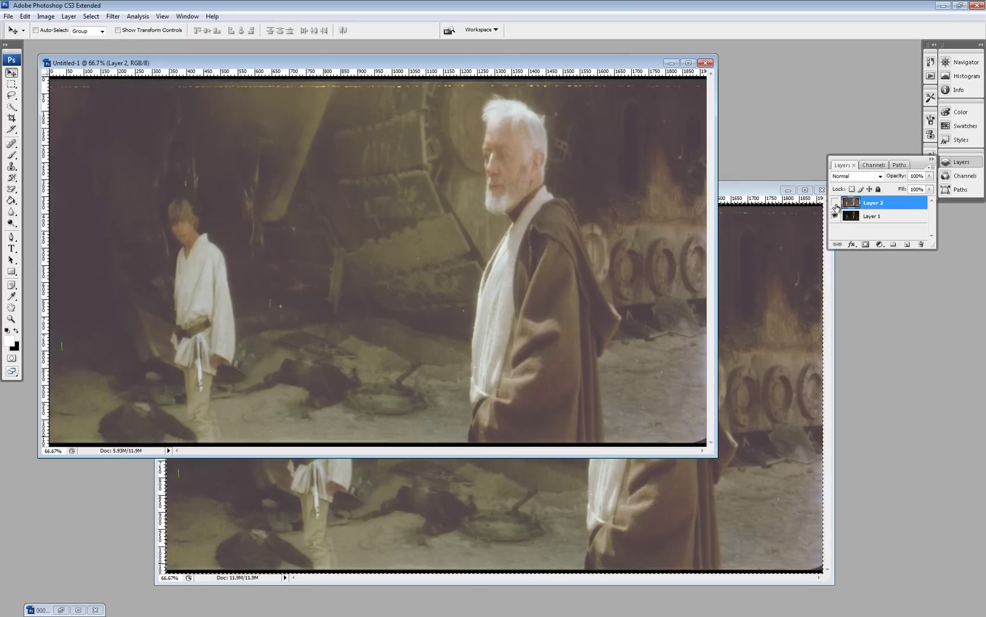
{"action": "left_click", "coordinate": [835, 203]}
{"action": "left_click", "coordinate": [835, 203]}
{"action": "left_click", "coordinate": [835, 203]}
{"action": "left_click", "coordinate": [835, 203]}
{"action": "left_click", "coordinate": [881, 177]}
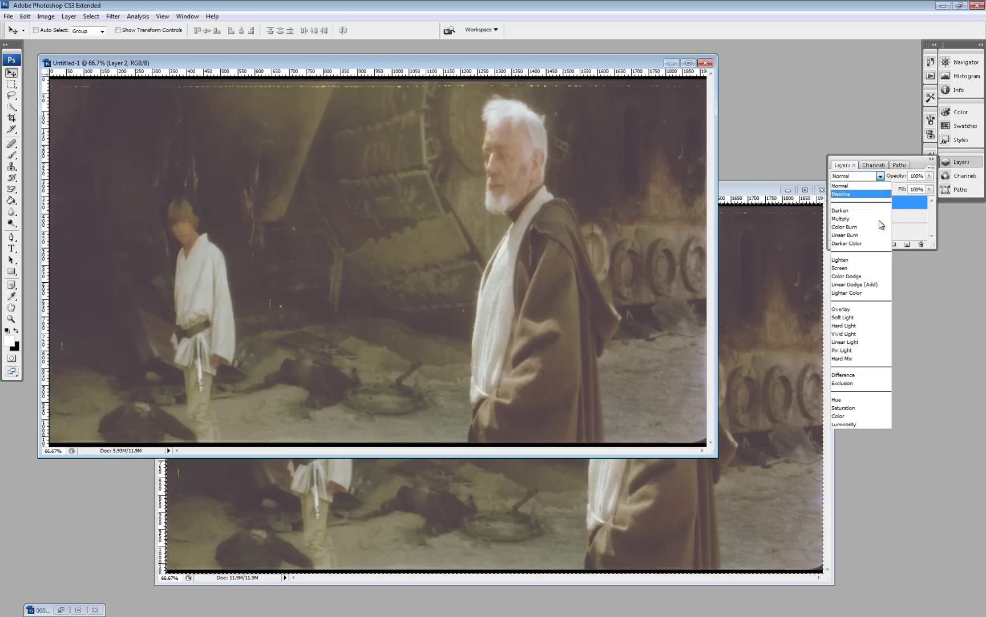
{"action": "left_click", "coordinate": [863, 375]}
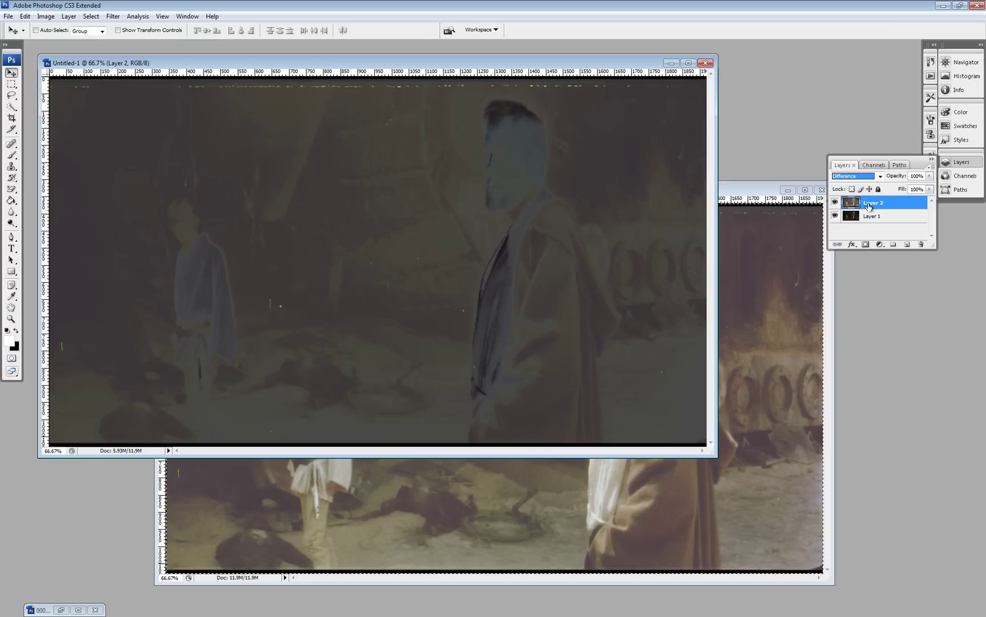
{"action": "left_click", "coordinate": [881, 176]}
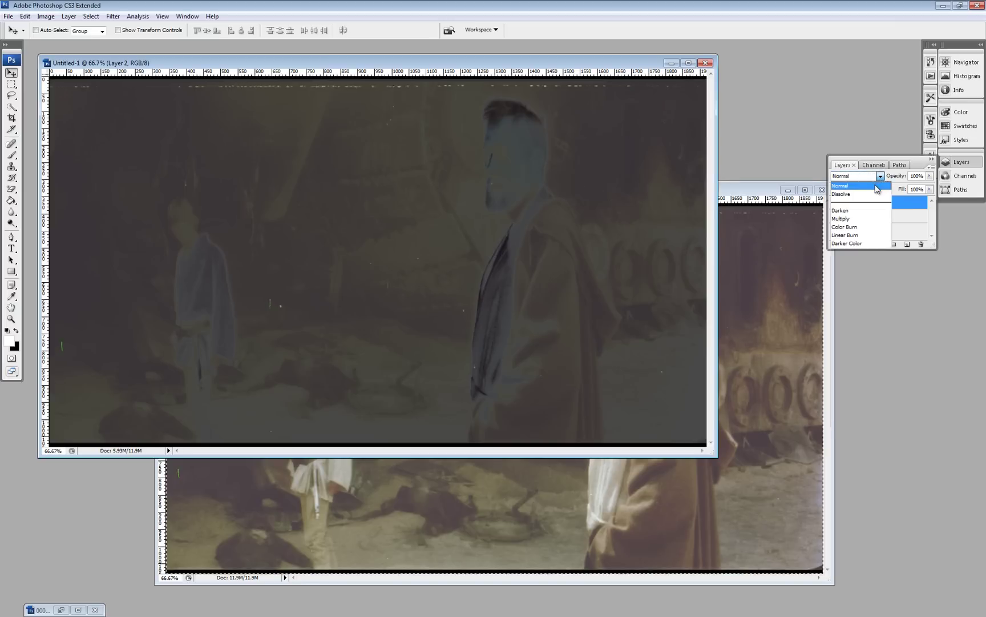
{"action": "left_click", "coordinate": [876, 185]}
{"action": "left_click", "coordinate": [866, 217]}
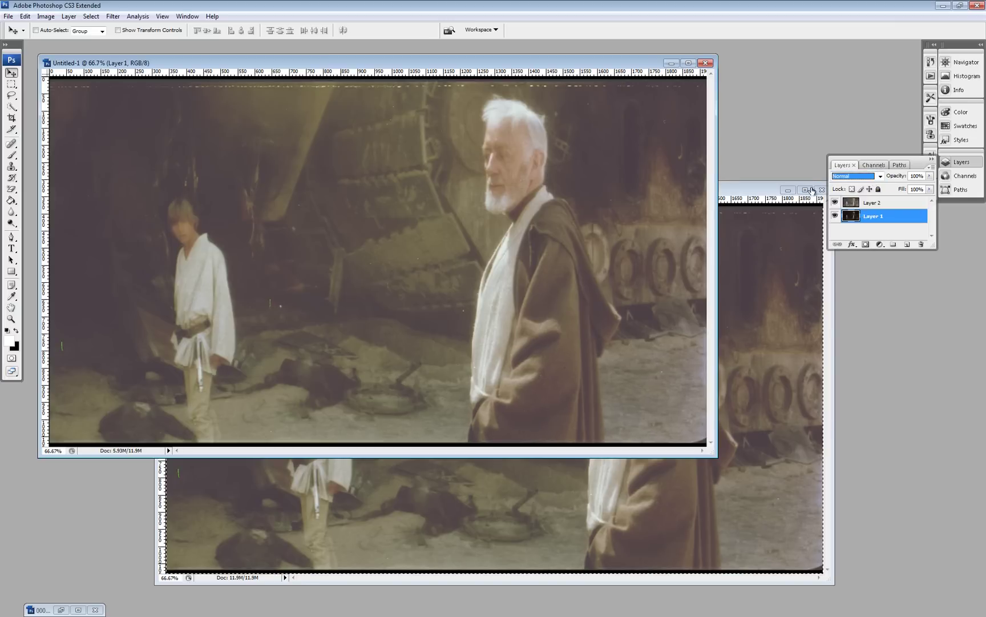
Apply the PSI Metrix filter to Layer 1.
{"action": "left_click", "coordinate": [115, 18]}
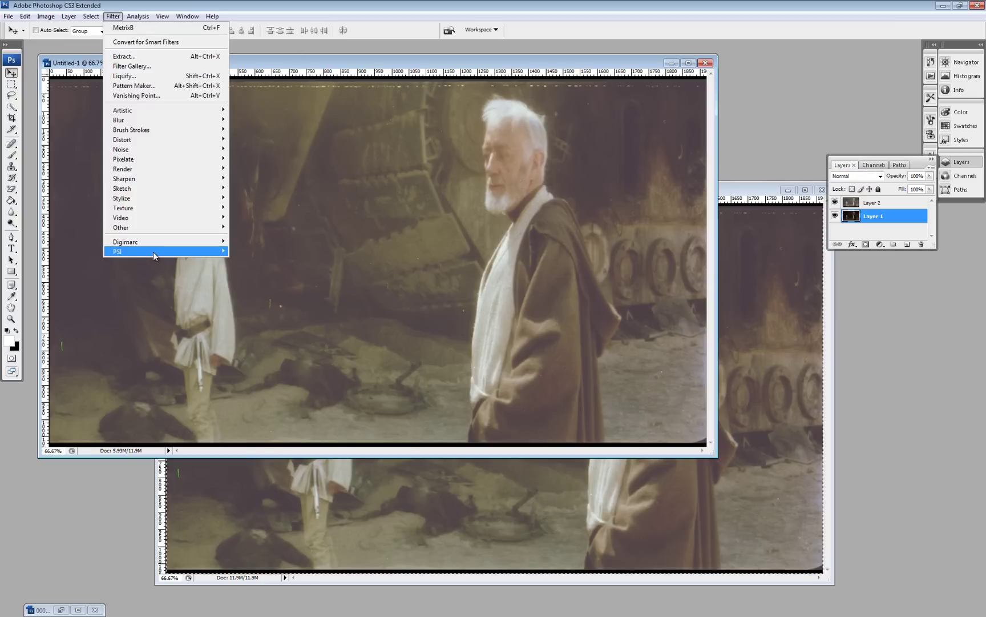
{"action": "mouse_move", "coordinate": [153, 252]}
{"action": "left_click", "coordinate": [244, 251]}
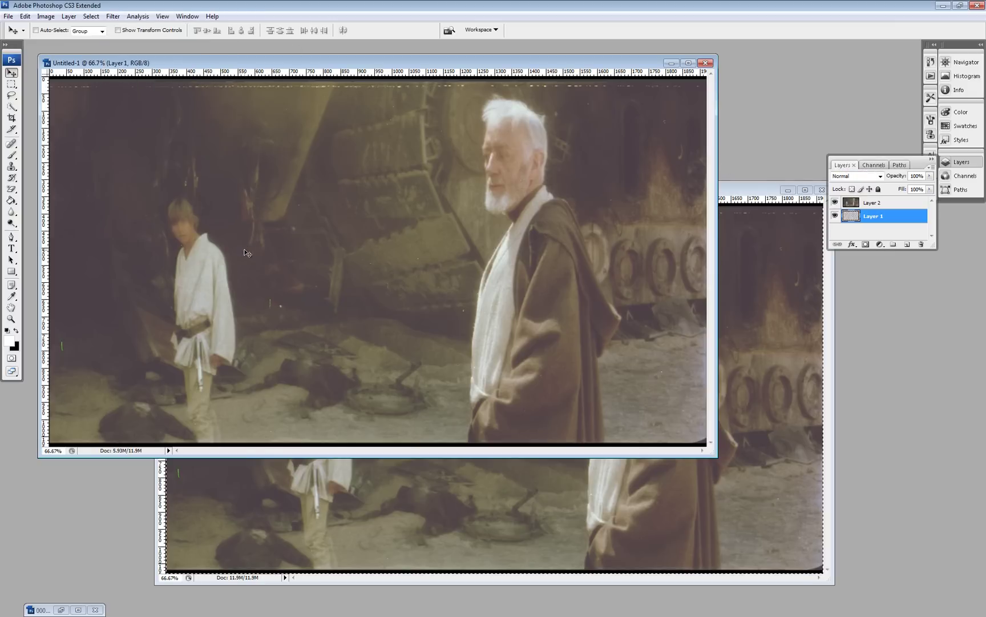
Select Layer 2 and apply the other PSI Metrix filter to it.
{"action": "left_click", "coordinate": [862, 201]}
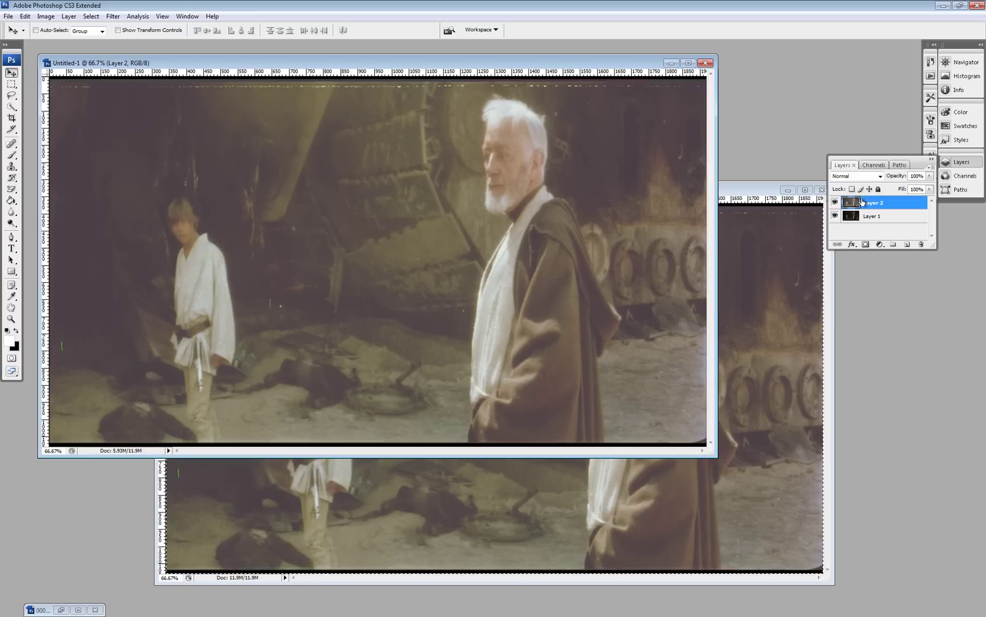
{"action": "left_click", "coordinate": [112, 16]}
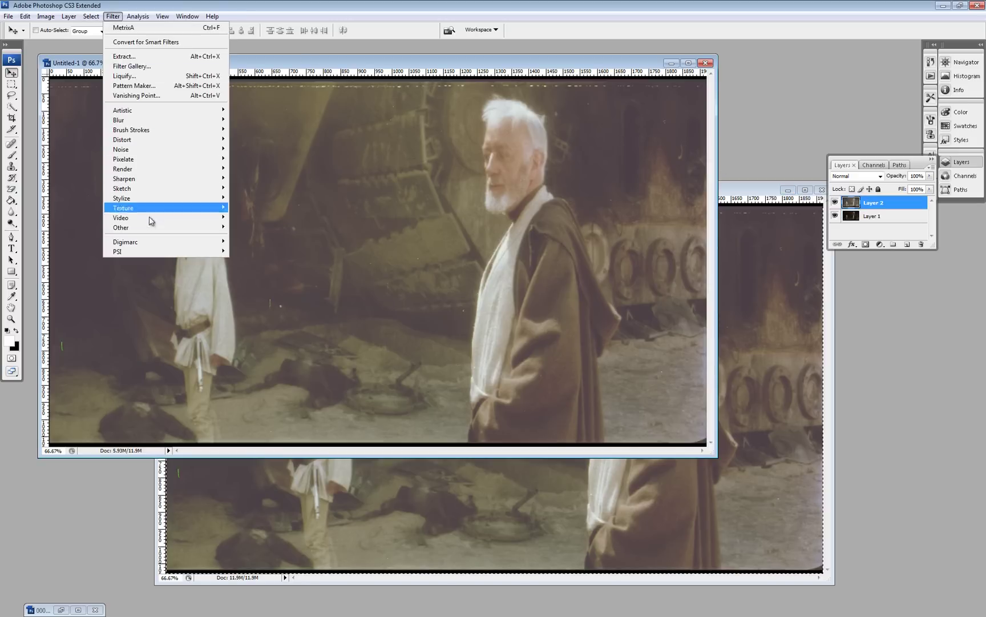
{"action": "mouse_move", "coordinate": [177, 252]}
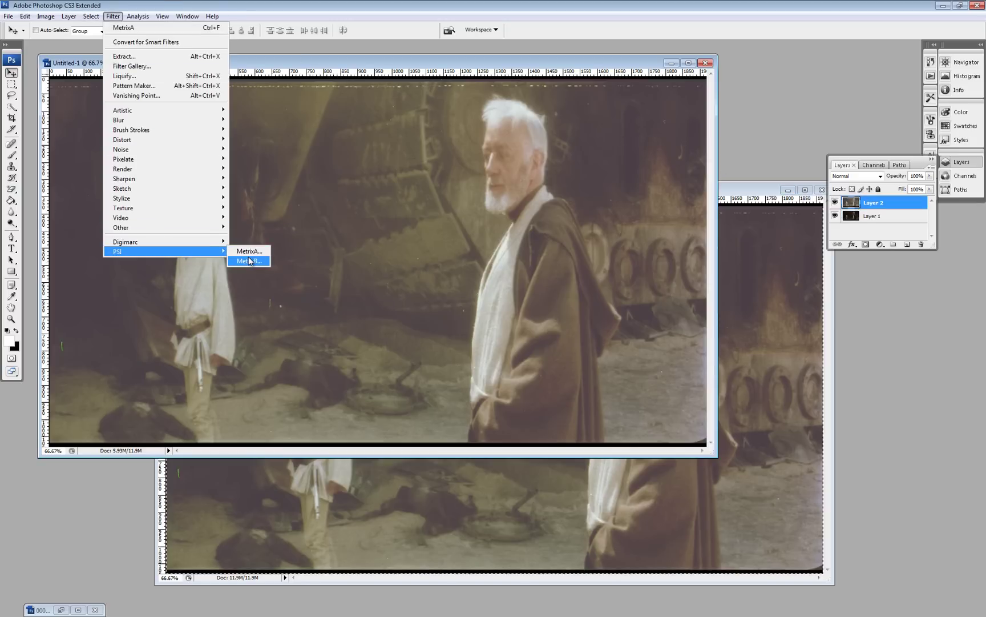
{"action": "left_click", "coordinate": [249, 253]}
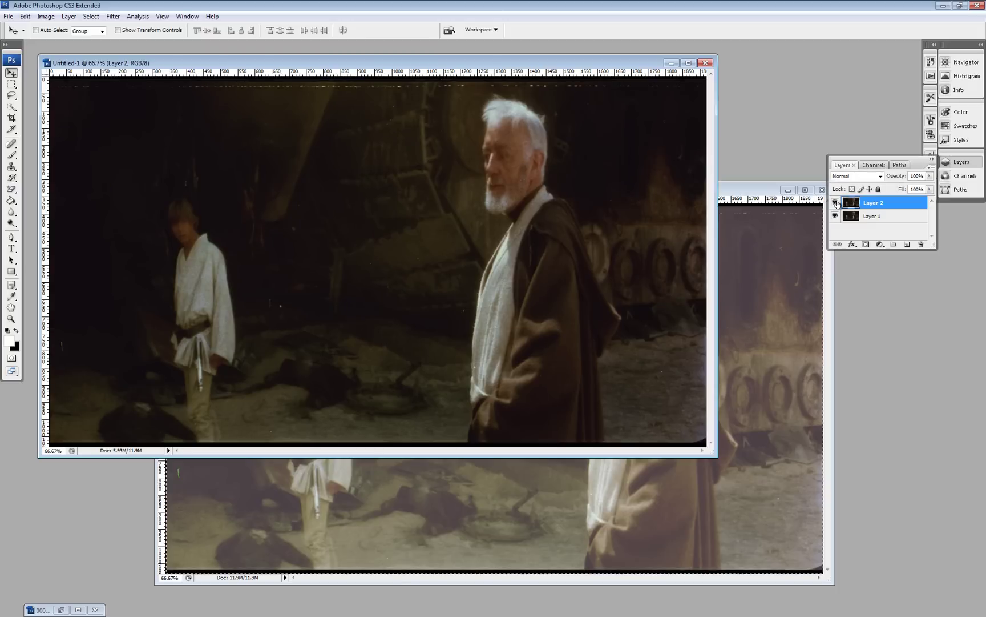
Set Layer 2 to Difference blending, then Copy Merged and paste the result as Layer 3.
{"action": "left_click", "coordinate": [880, 176]}
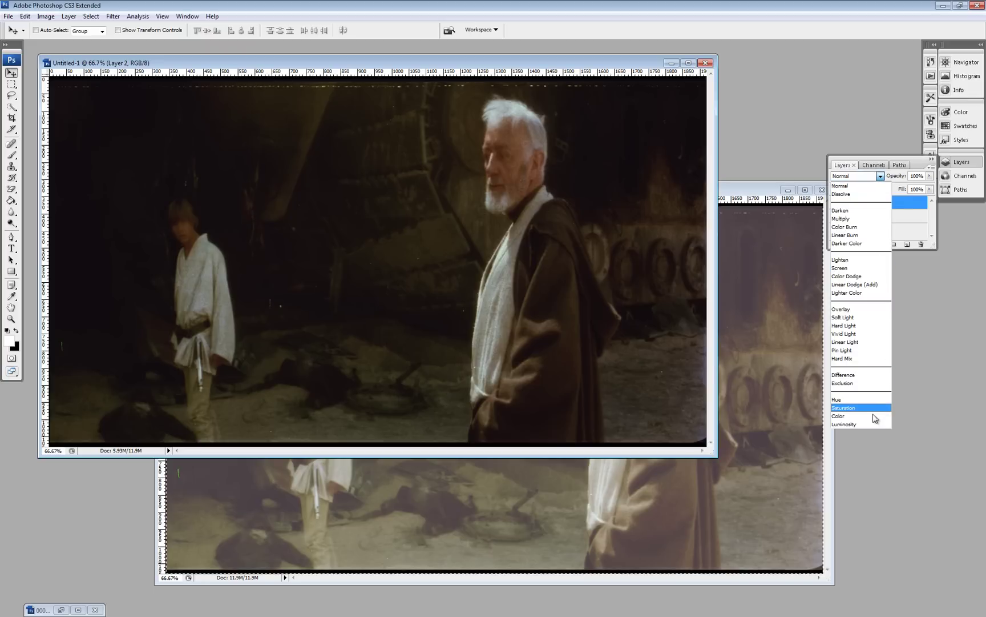
{"action": "left_click", "coordinate": [870, 377]}
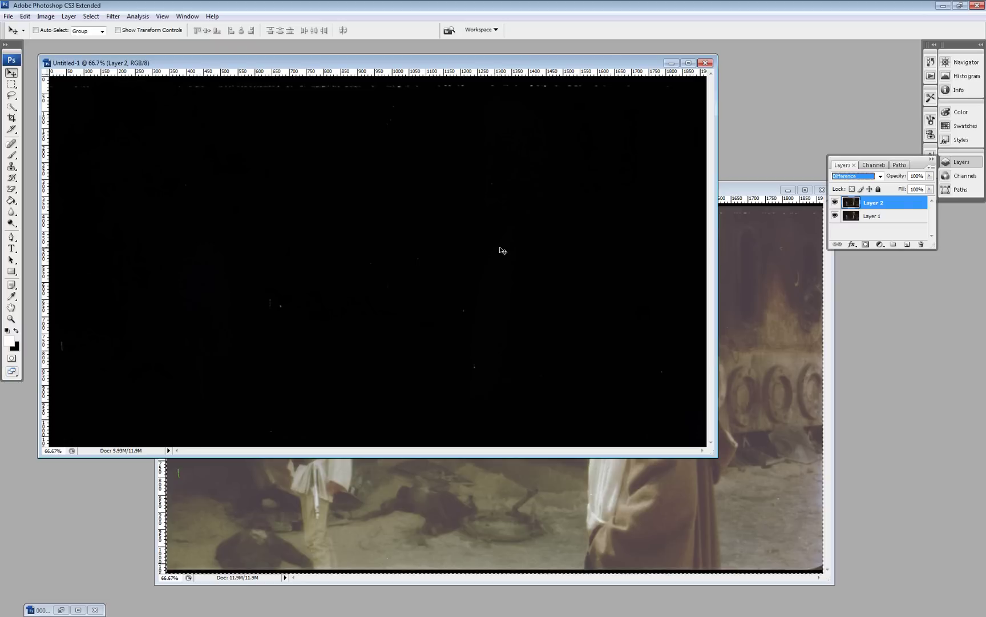
{"action": "key", "text": "ctrl+a"}
{"action": "left_click", "coordinate": [25, 16]}
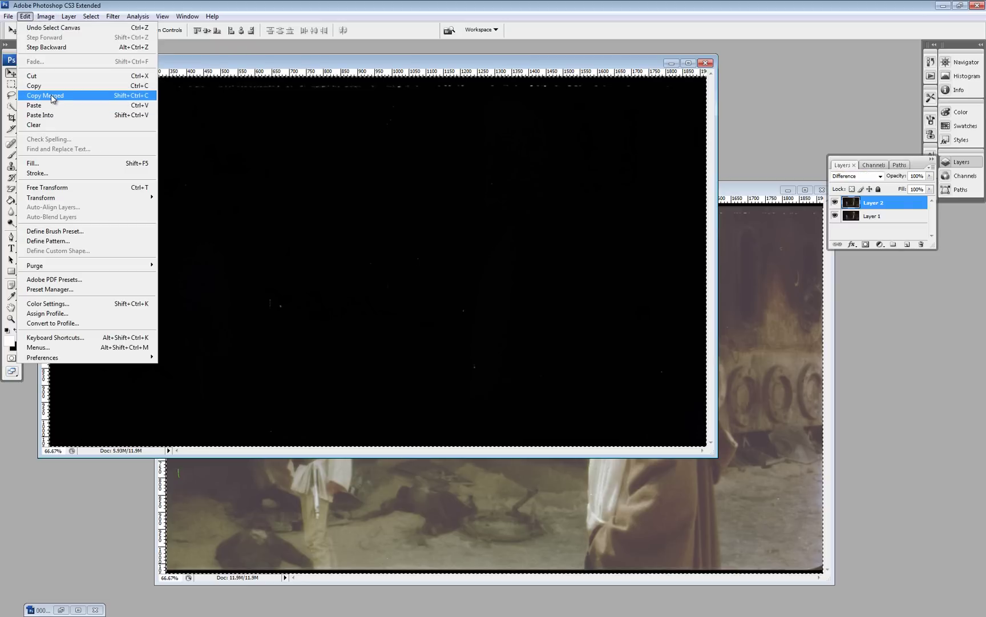
{"action": "left_click", "coordinate": [45, 95]}
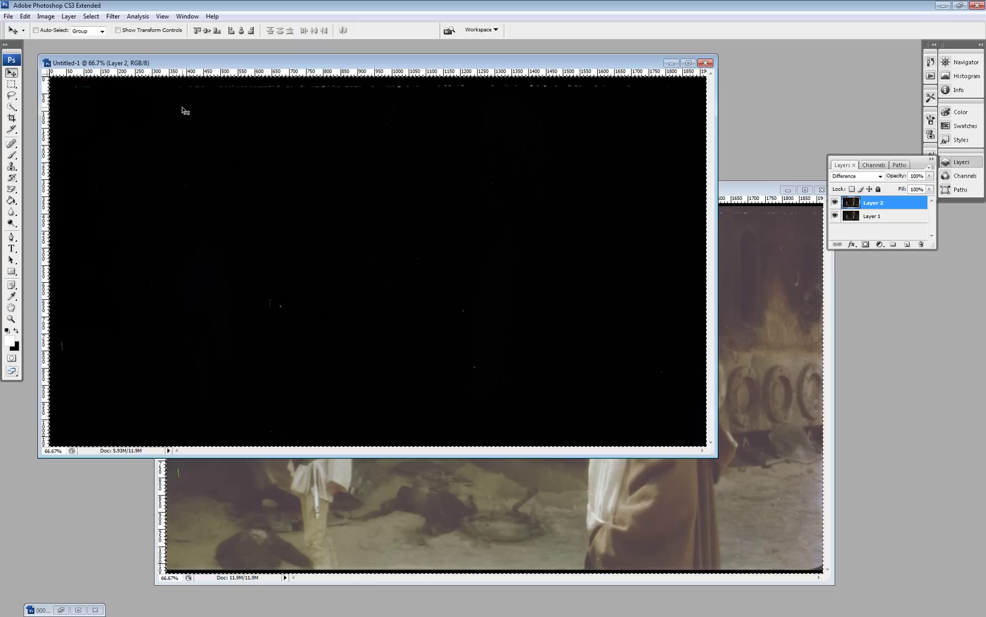
{"action": "key", "text": "ctrl+v"}
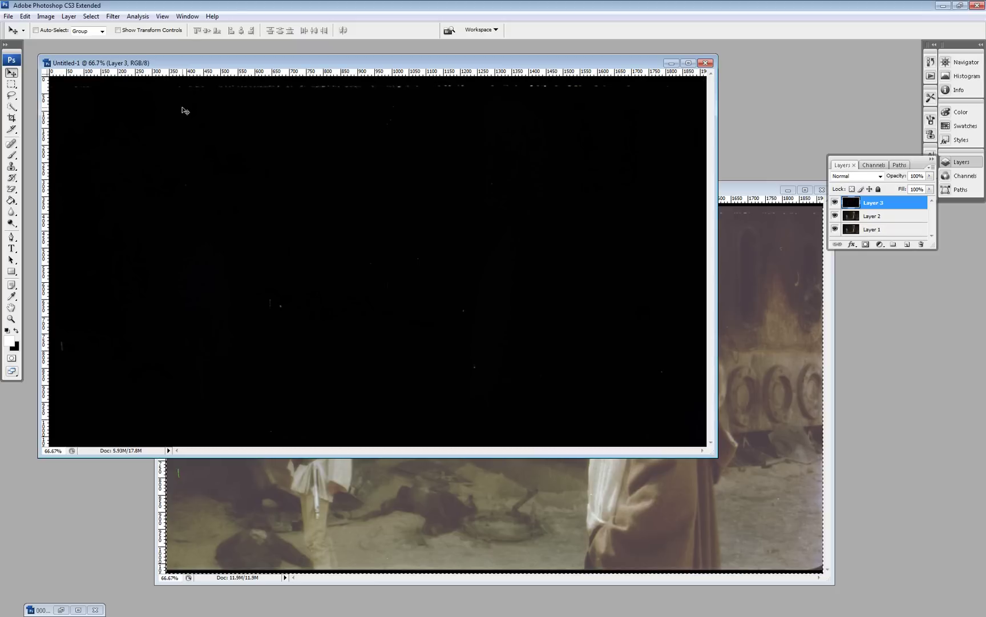
Invert Layer 3 so the black frame becomes near-white with faint dark specks.
{"action": "left_click", "coordinate": [46, 17]}
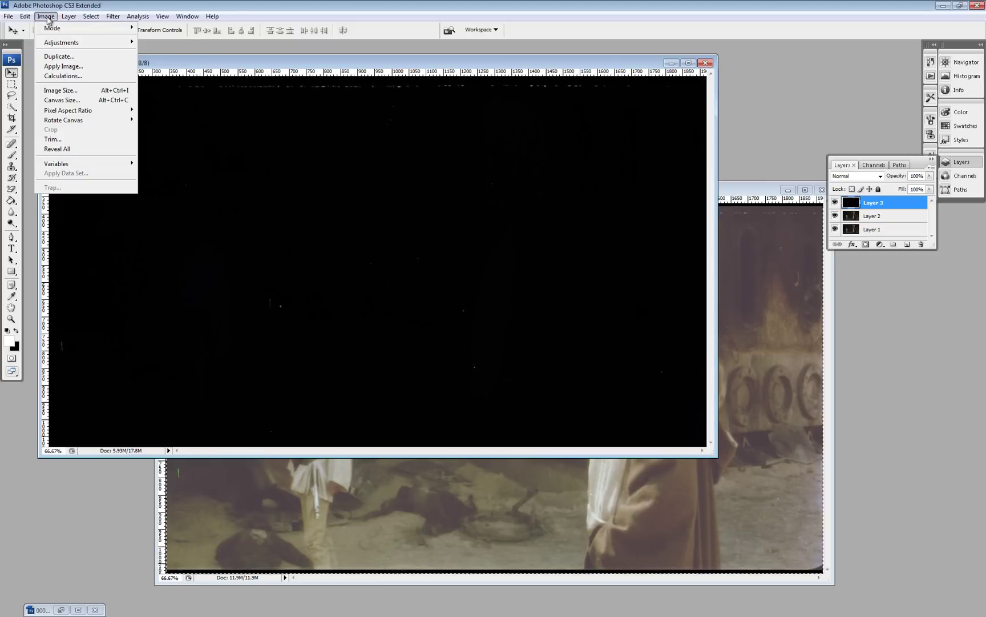
{"action": "mouse_move", "coordinate": [66, 43]}
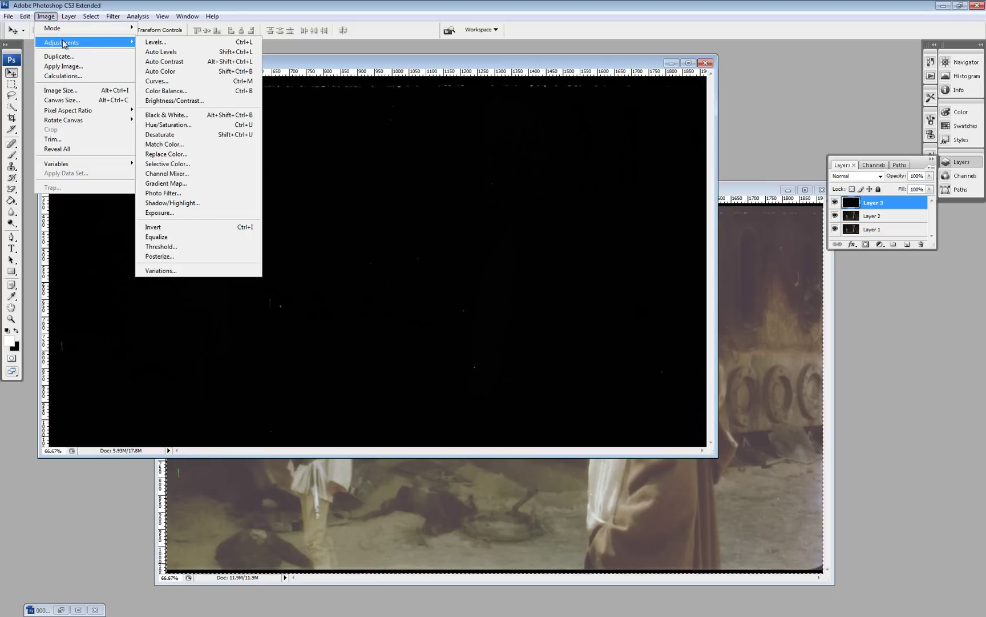
{"action": "left_click", "coordinate": [232, 227]}
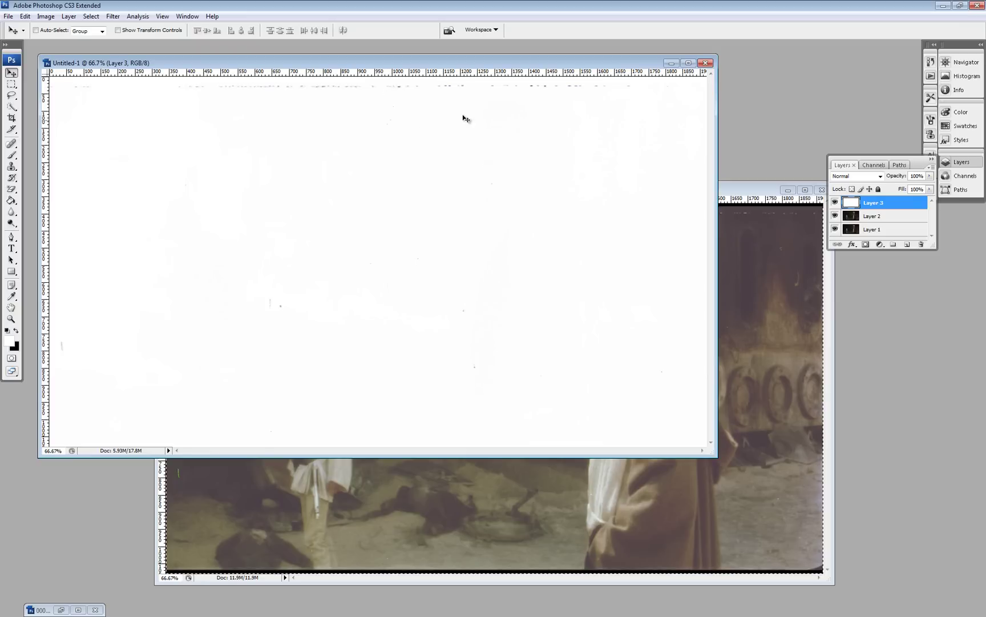
{"action": "left_click", "coordinate": [49, 16]}
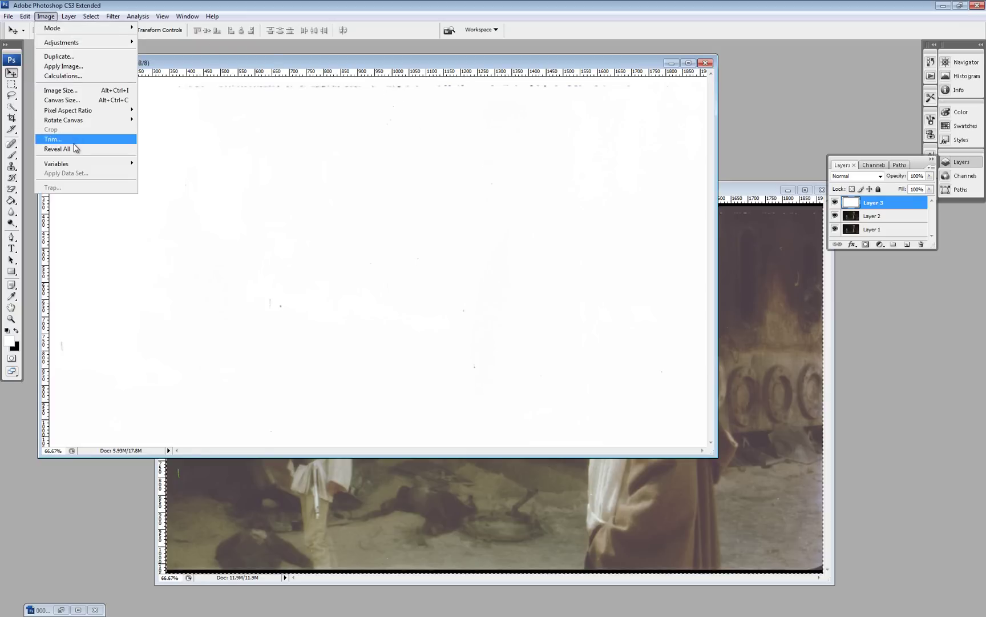
Apply a Threshold at level 246 to Layer 3.
{"action": "mouse_move", "coordinate": [87, 42]}
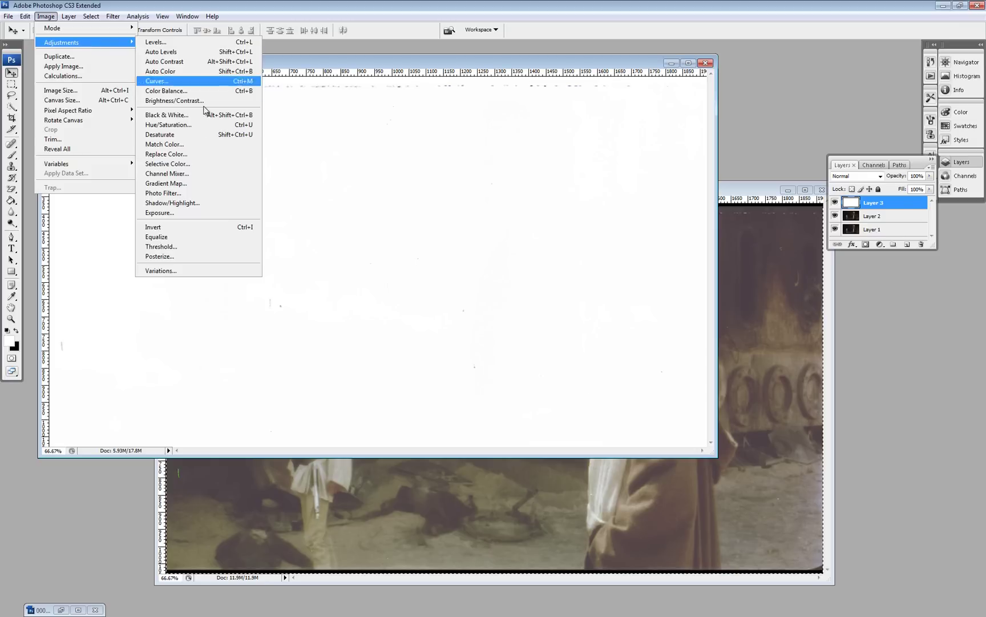
{"action": "left_click", "coordinate": [202, 246]}
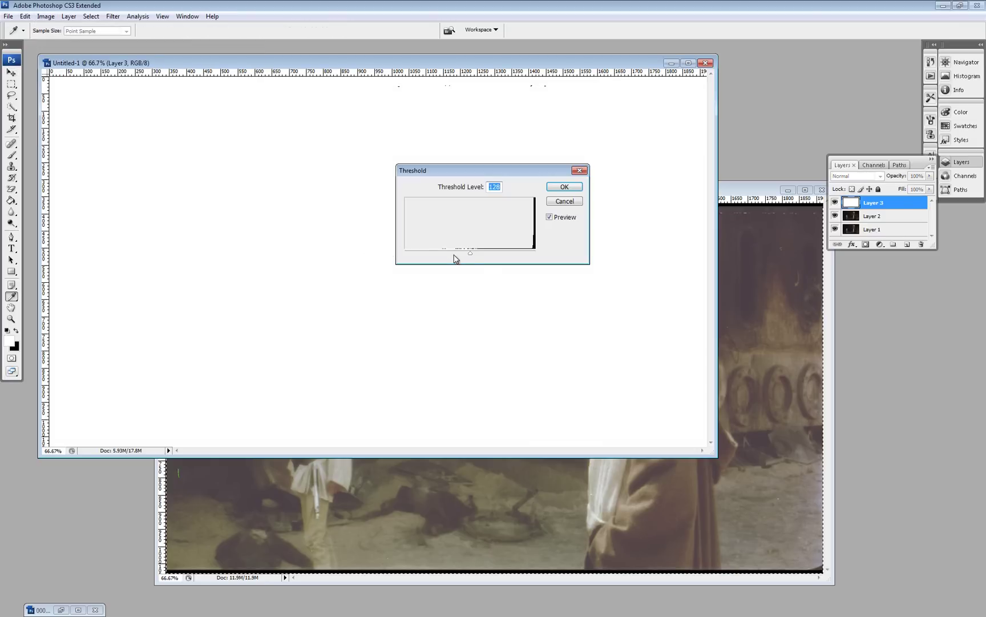
{"action": "left_click_drag", "start_coordinate": [467, 251], "coordinate": [535, 256]}
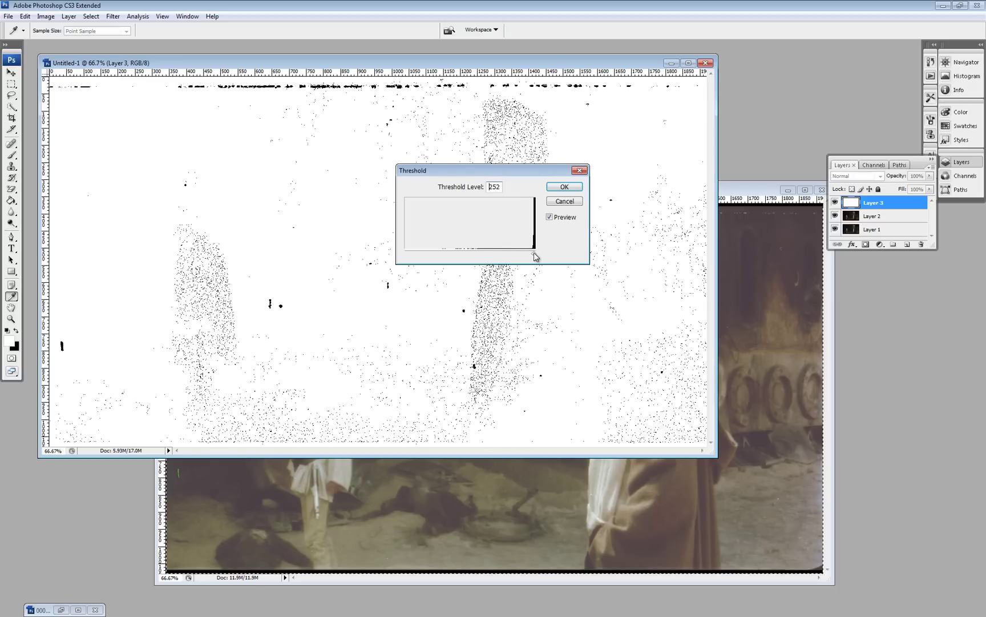
{"action": "left_click_drag", "start_coordinate": [537, 256], "coordinate": [532, 256]}
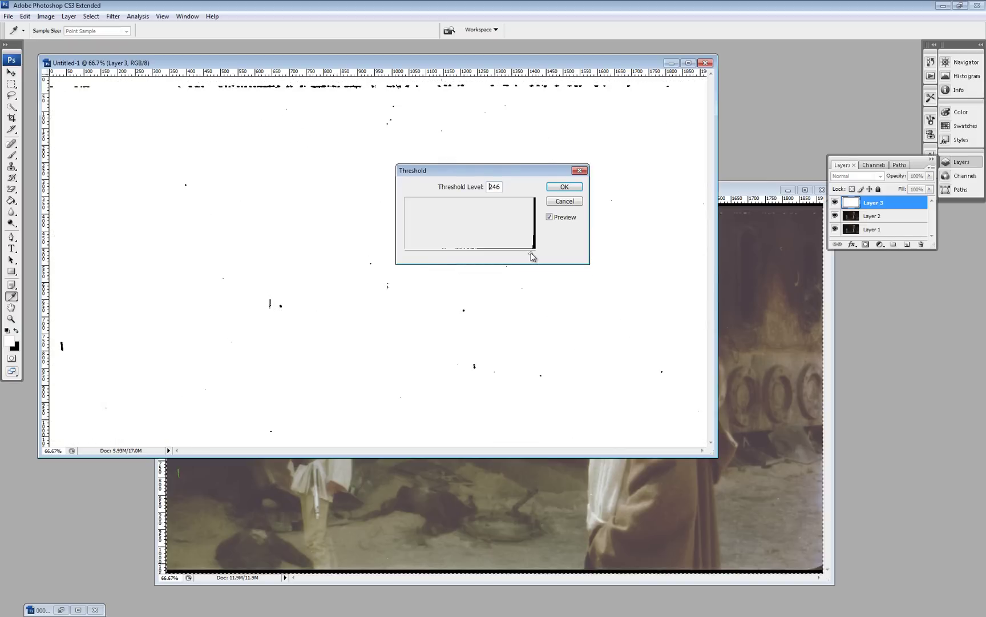
{"action": "left_click", "coordinate": [532, 256]}
{"action": "left_click", "coordinate": [564, 188]}
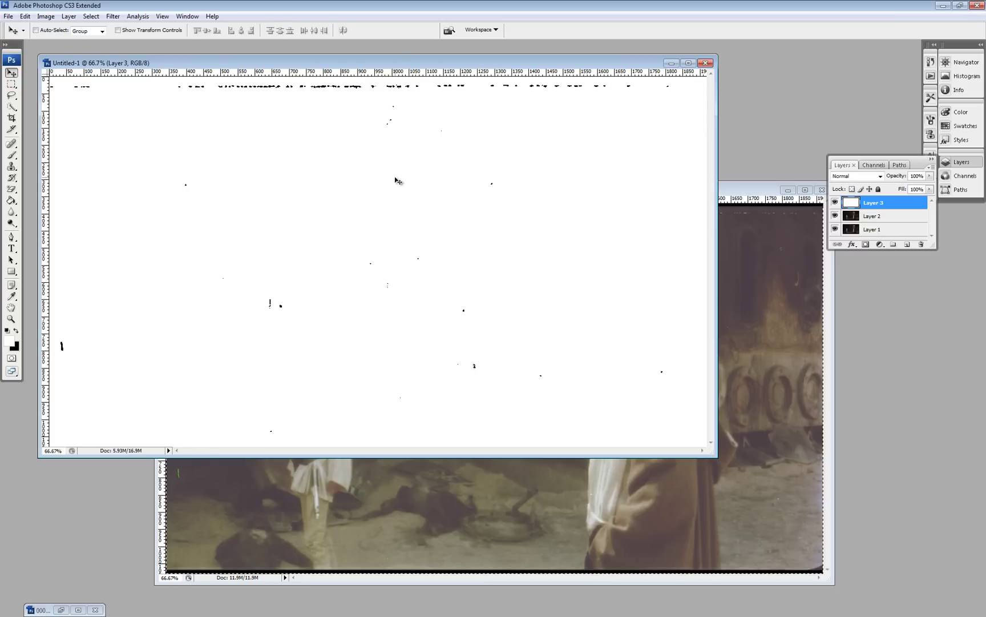
Select all and store the speck map in a new Alpha 1 channel.
{"action": "key", "text": "ctrl+a"}
{"action": "left_click", "coordinate": [882, 166]}
{"action": "left_click", "coordinate": [895, 245]}
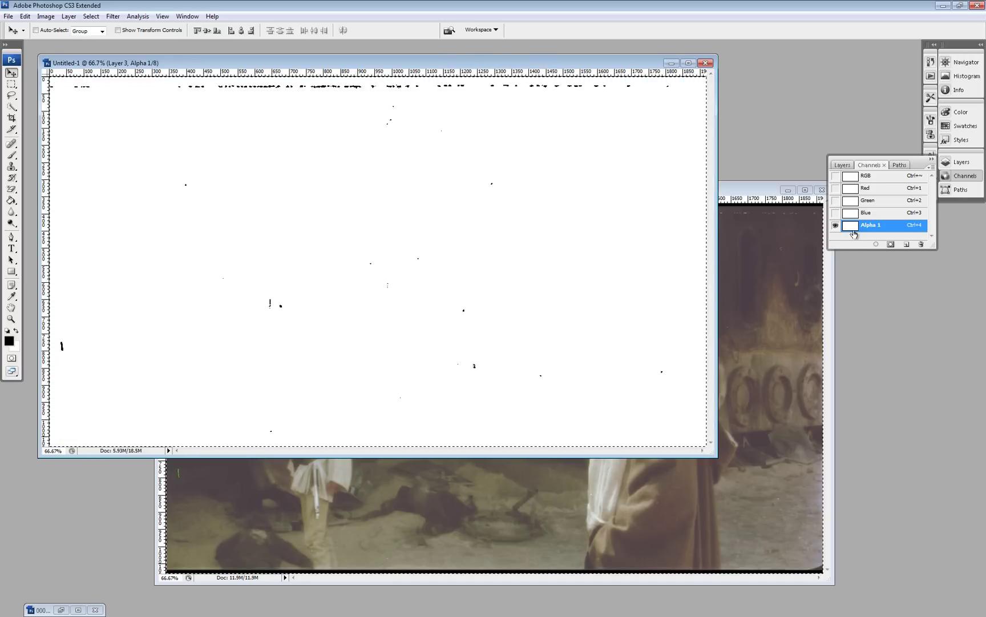
{"action": "left_click", "coordinate": [837, 176]}
Hide Layer 3 and set Layer 2's blend mode back to Normal.
{"action": "left_click", "coordinate": [843, 165]}
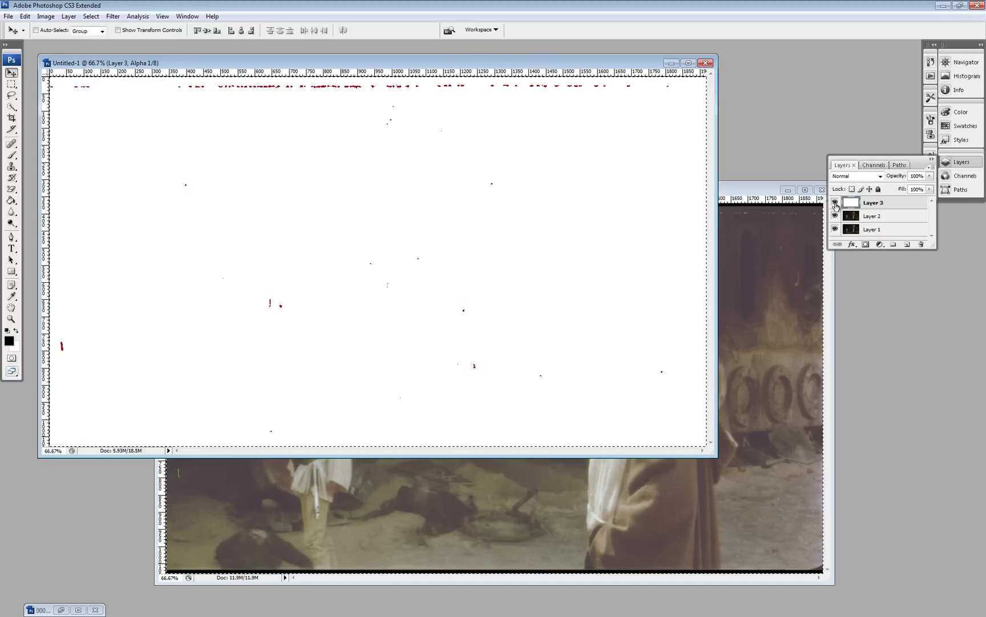
{"action": "left_click", "coordinate": [836, 202]}
{"action": "left_click", "coordinate": [873, 217]}
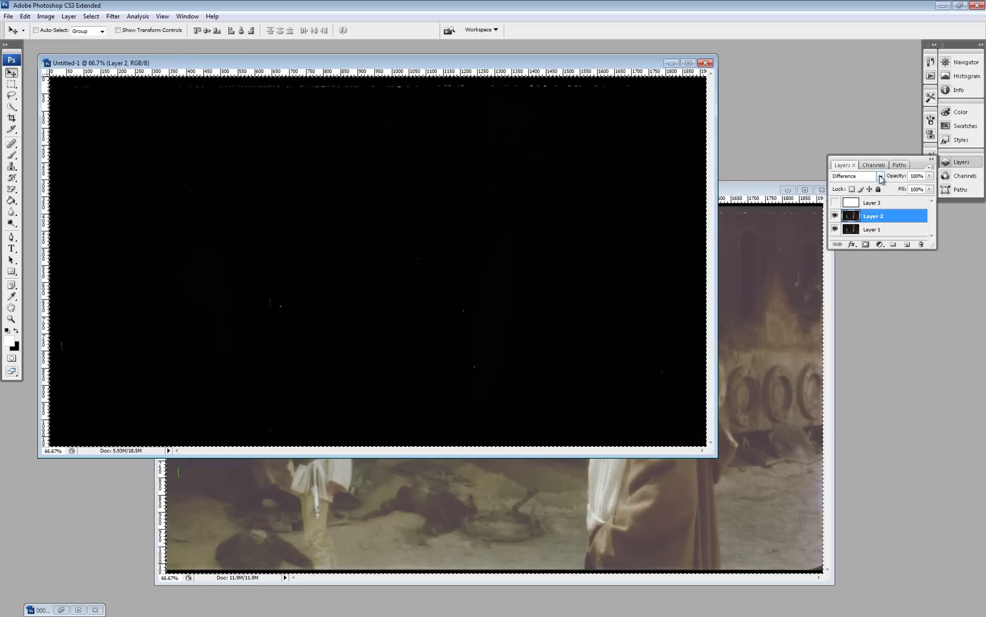
{"action": "left_click", "coordinate": [881, 177]}
{"action": "left_click", "coordinate": [844, 194]}
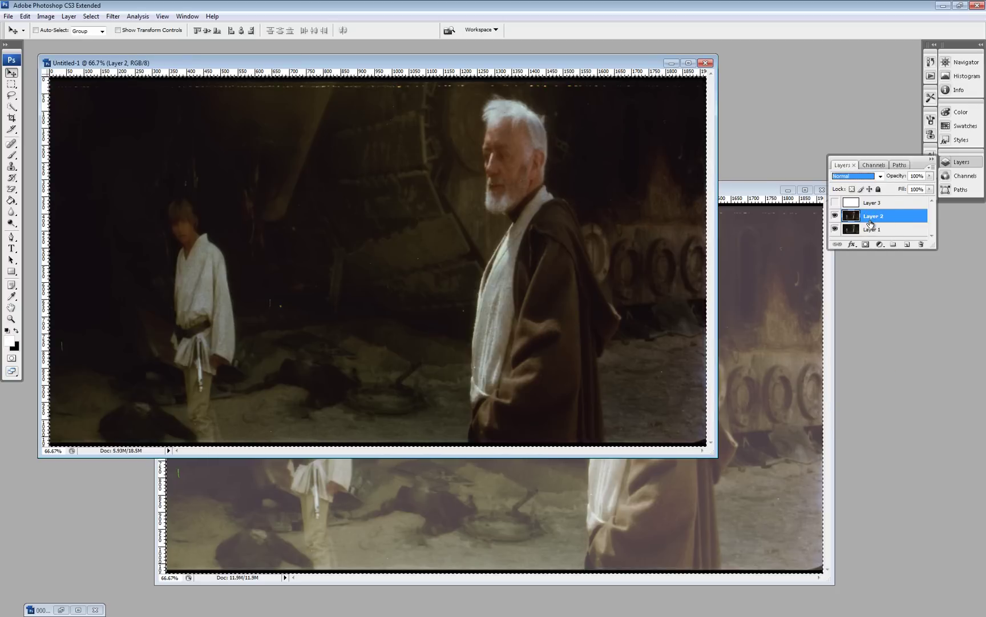
{"action": "left_click", "coordinate": [881, 167]}
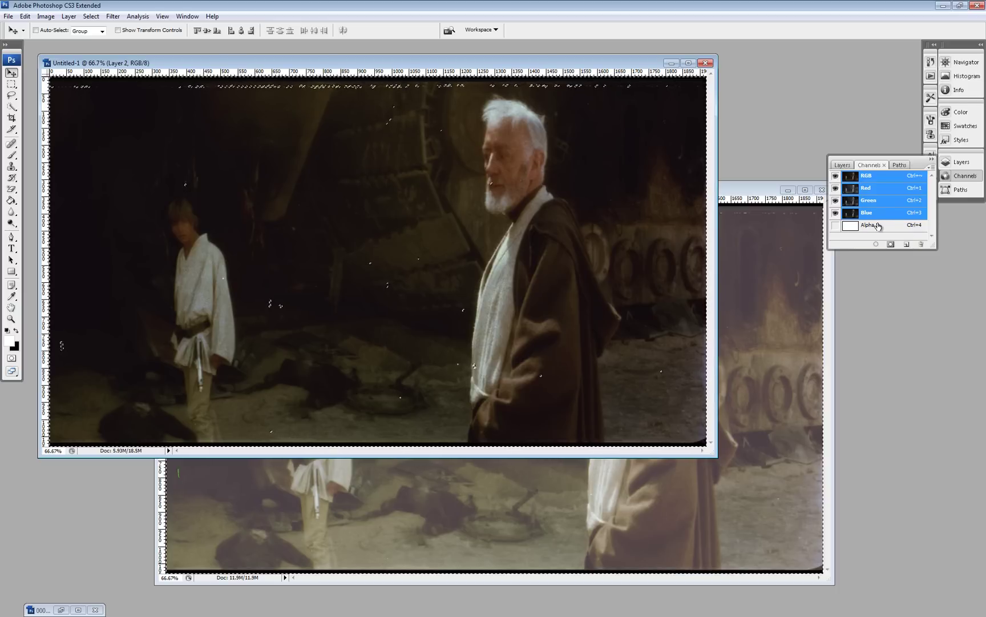
Add a Reveal Selection layer mask to Layer 2.
{"action": "left_click", "coordinate": [72, 17]}
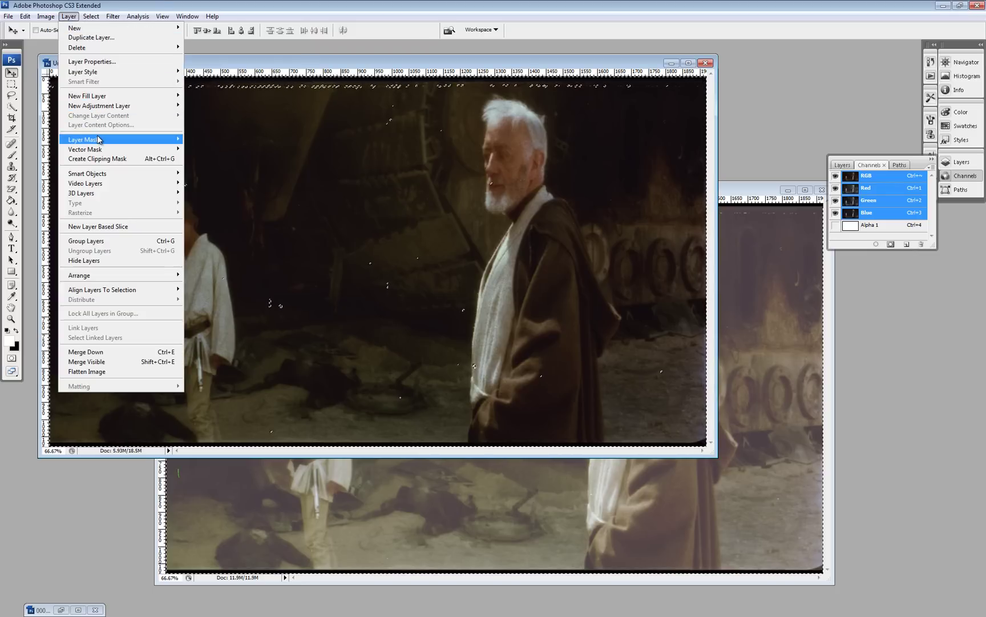
{"action": "mouse_move", "coordinate": [99, 140]}
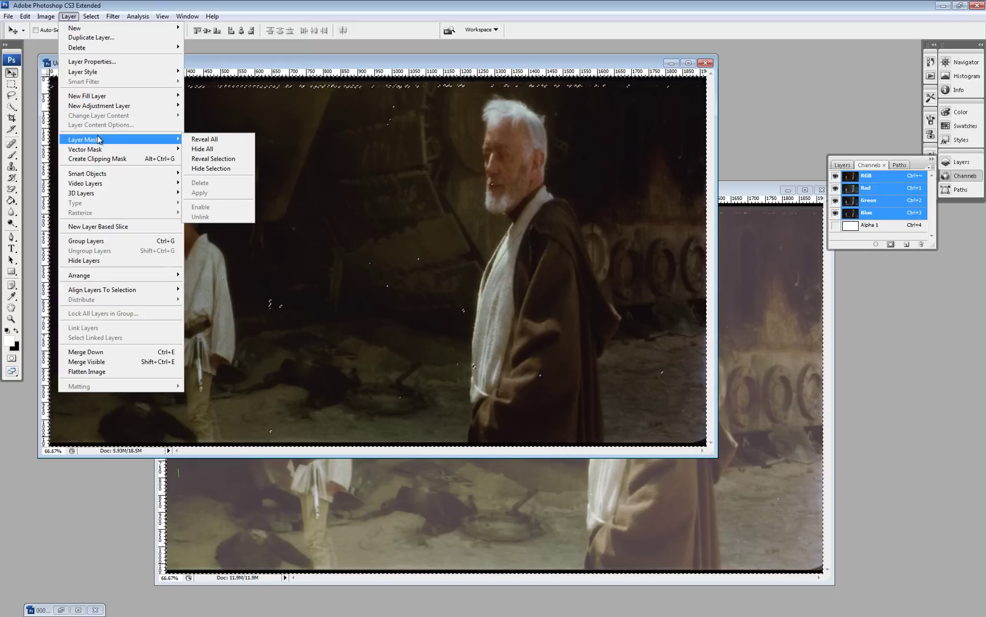
{"action": "left_click", "coordinate": [206, 164]}
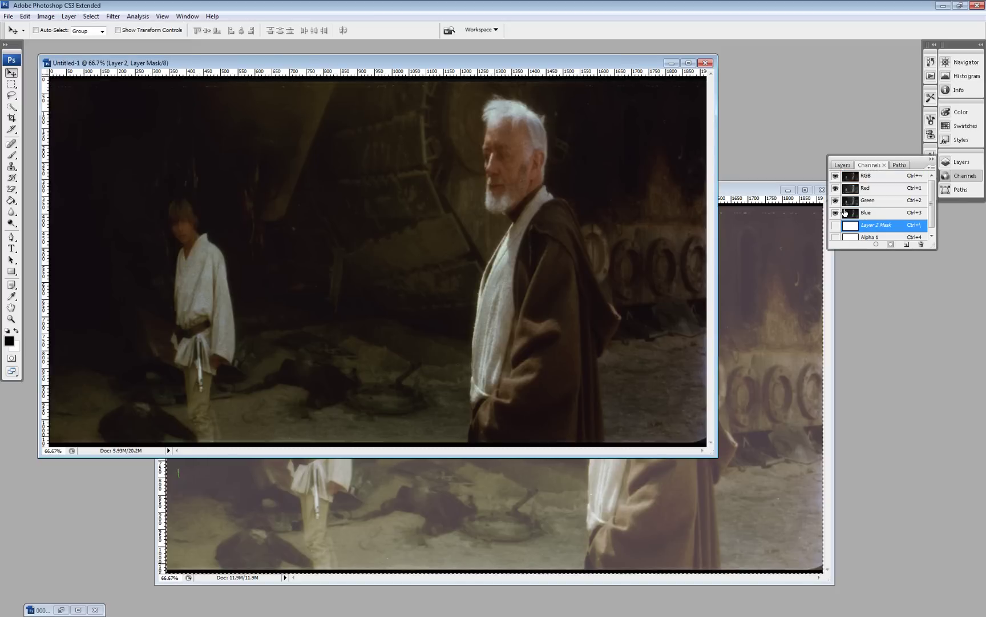
Toggle Layer 2's visibility repeatedly to compare the frame with and without it.
{"action": "left_click", "coordinate": [842, 165]}
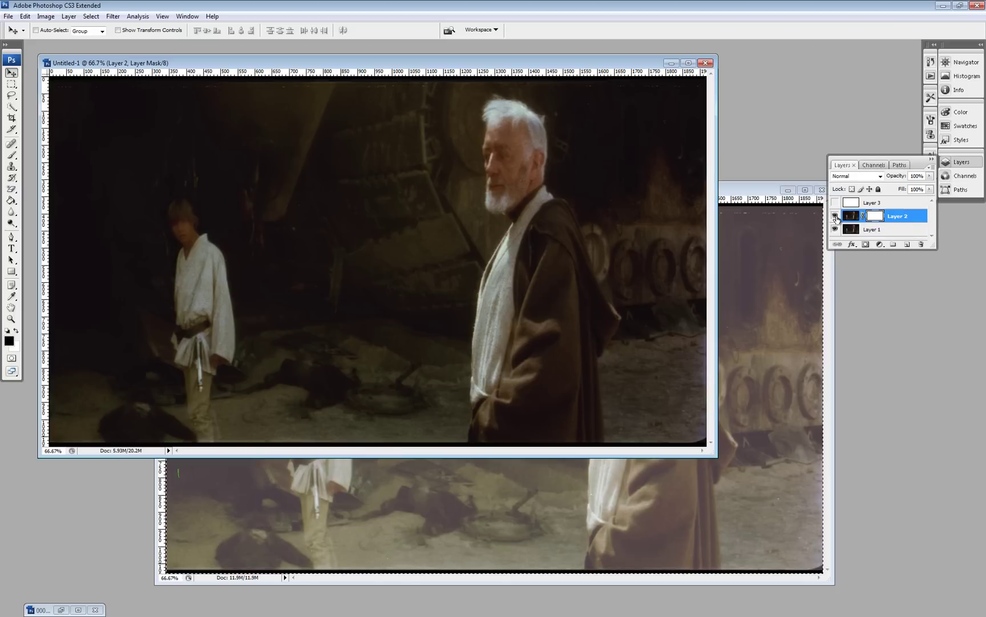
{"action": "left_click", "coordinate": [835, 215]}
{"action": "left_click", "coordinate": [835, 216]}
{"action": "left_click", "coordinate": [836, 216]}
{"action": "left_click", "coordinate": [835, 216]}
{"action": "left_click", "coordinate": [836, 216]}
{"action": "left_click", "coordinate": [836, 216]}
{"action": "left_click", "coordinate": [836, 215]}
{"action": "left_click", "coordinate": [835, 216]}
Paste Untitled-1's Alpha 1 speck map into a new Alpha 1 channel on the StarWars frame.
{"action": "left_click", "coordinate": [871, 166]}
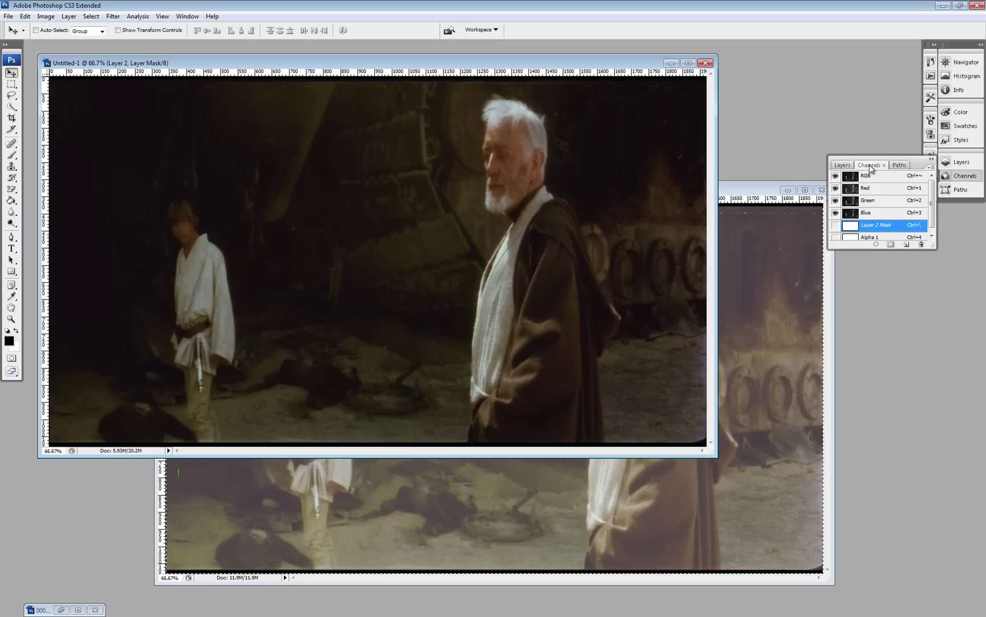
{"action": "left_click", "coordinate": [880, 239]}
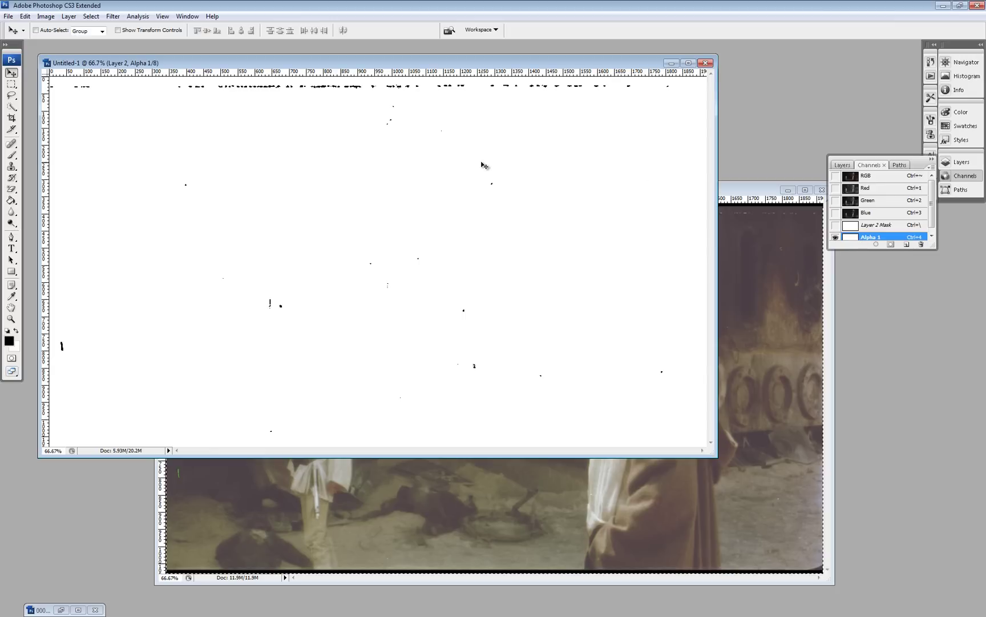
{"action": "left_click", "coordinate": [735, 192]}
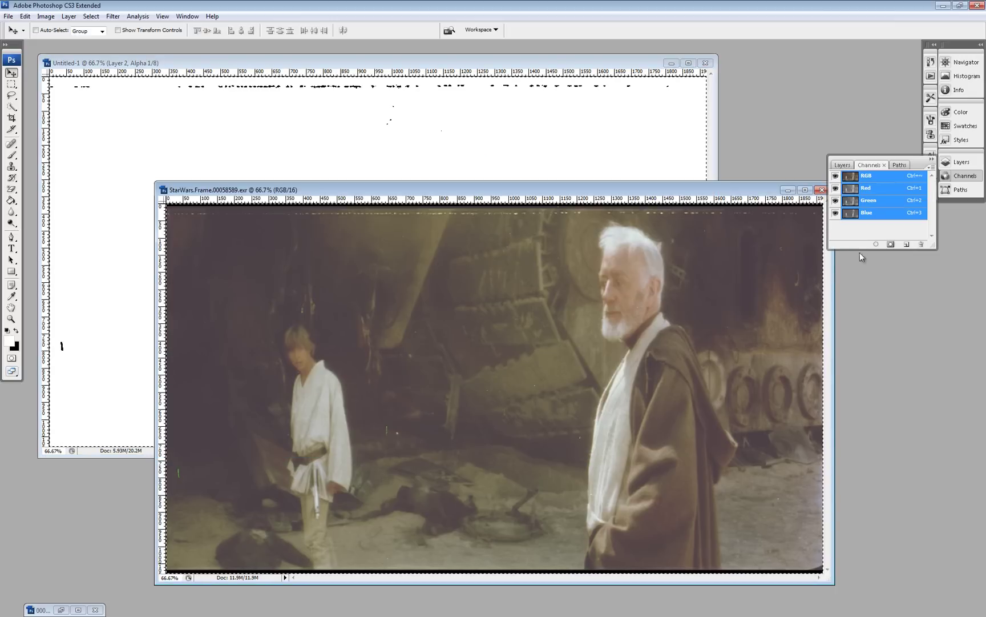
{"action": "left_click", "coordinate": [906, 244]}
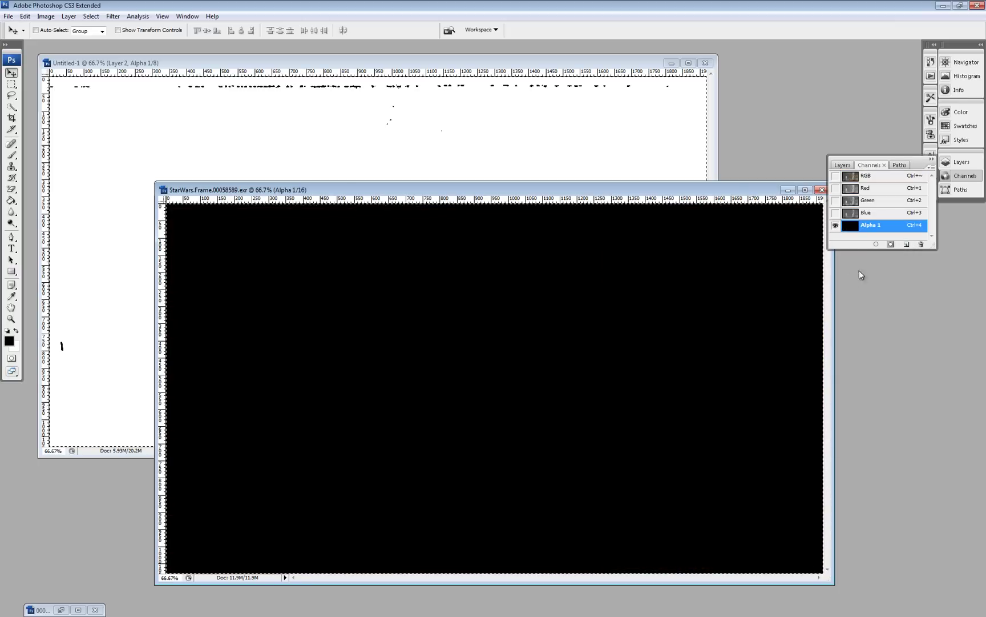
{"action": "key", "text": "ctrl+v"}
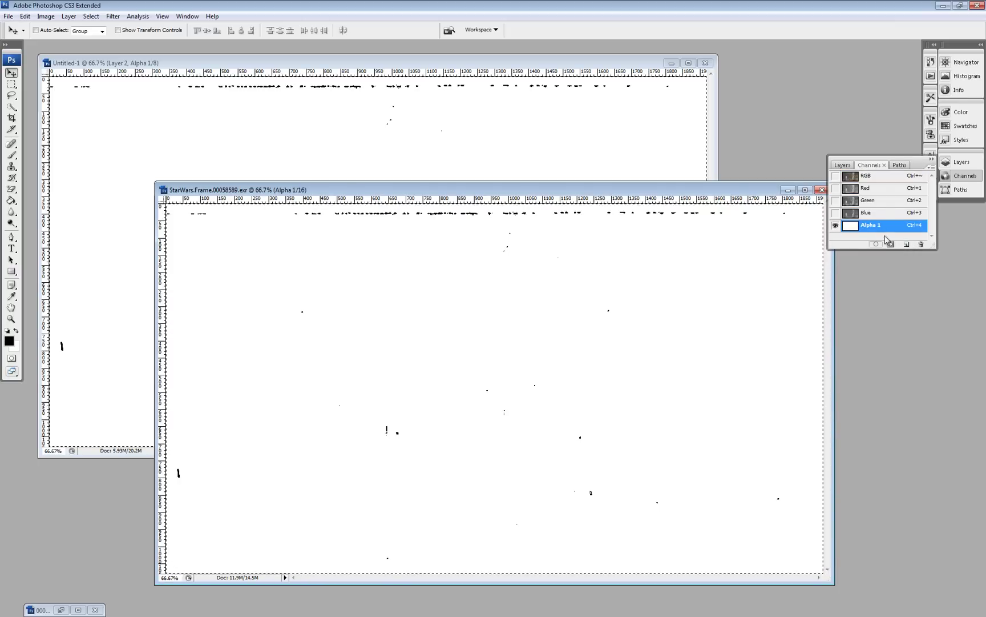
{"action": "left_click", "coordinate": [835, 176]}
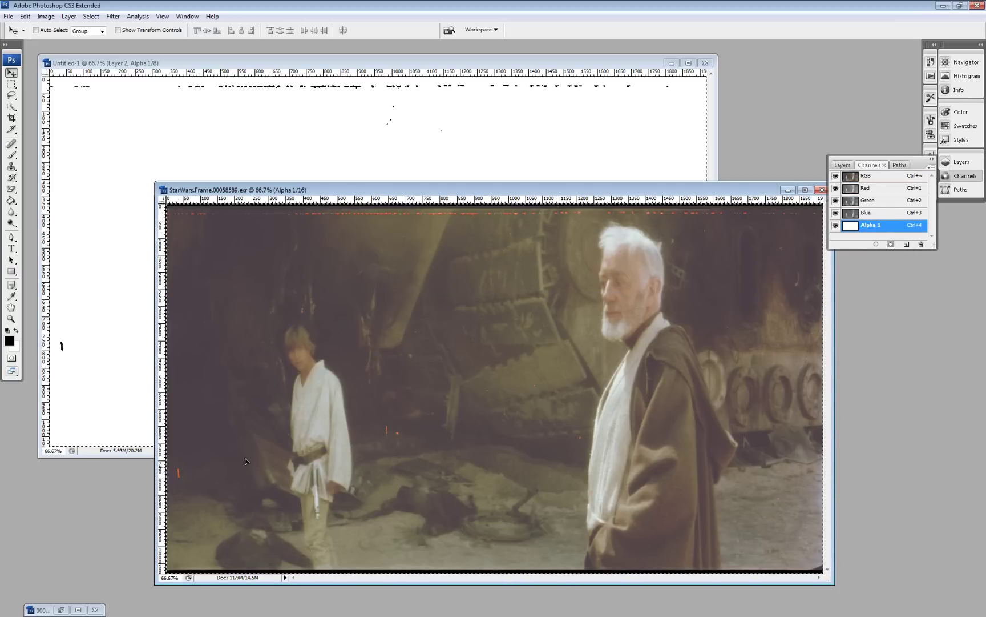
Hide the Alpha 1 overlay and show the Actions panel with Default Actions.
{"action": "left_click", "coordinate": [836, 225]}
{"action": "left_click", "coordinate": [931, 76]}
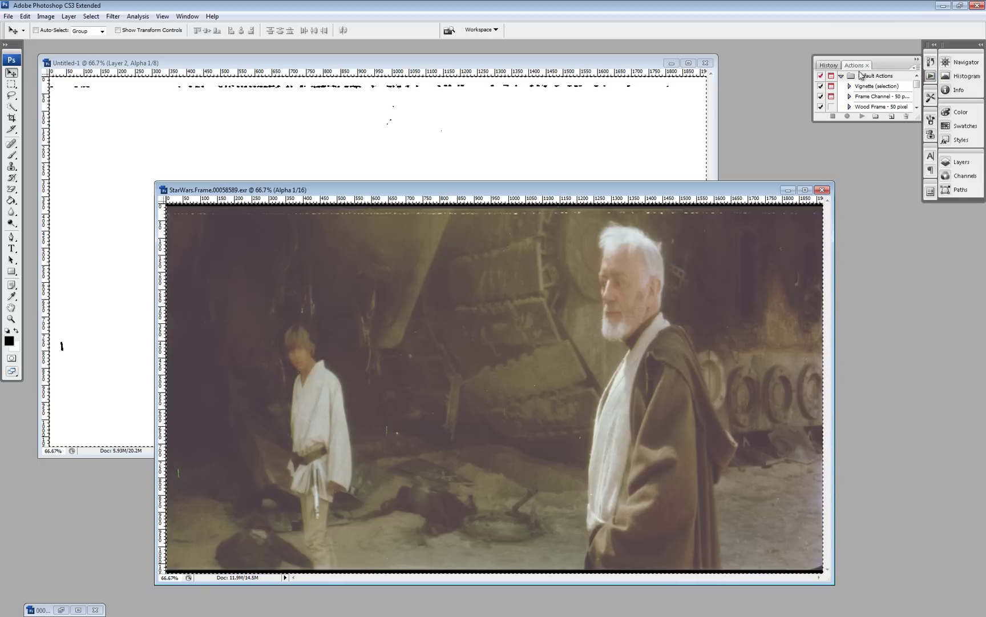